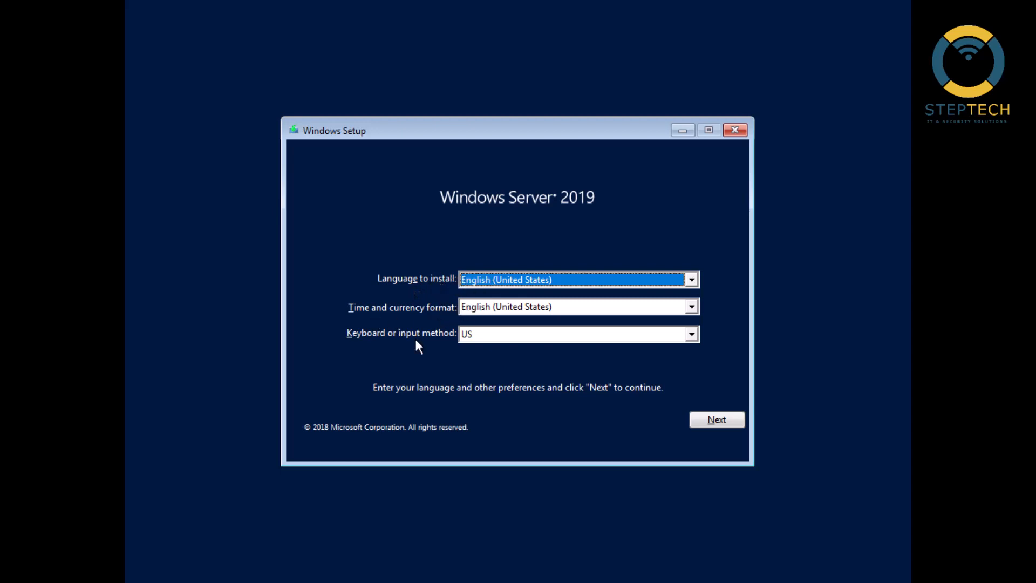
# Start the Windows Server 2019 installation with English (United States) and US keyboard, choosing Standard Evaluation (Desktop Experience) as the operating system
pyautogui.click(710, 418)
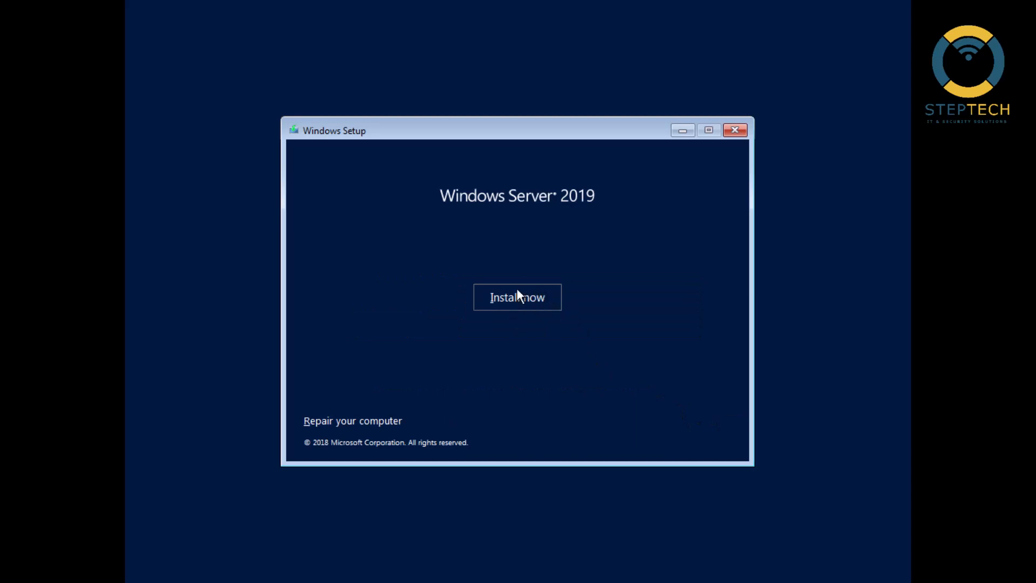
pyautogui.click(511, 300)
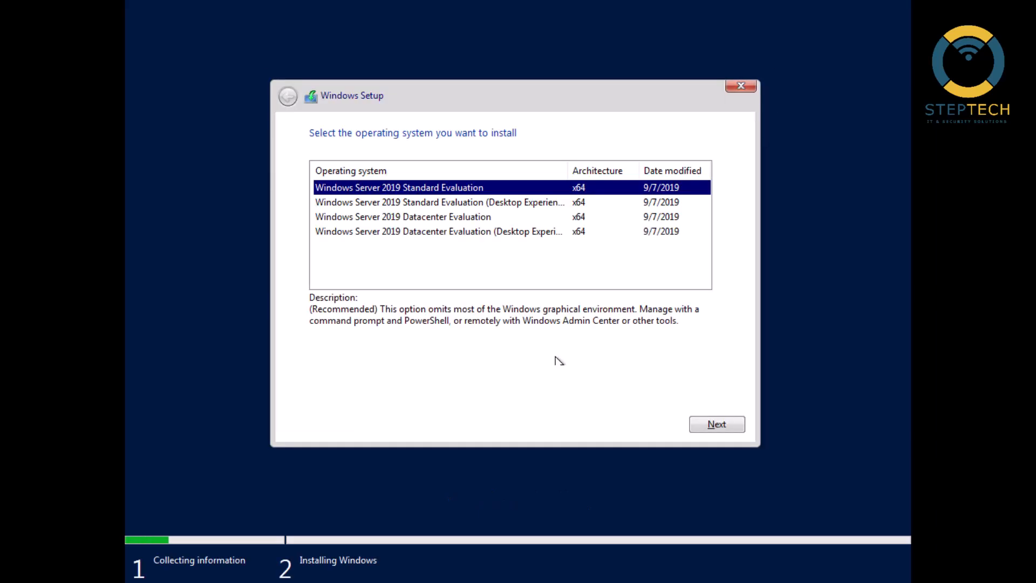
pyautogui.click(457, 203)
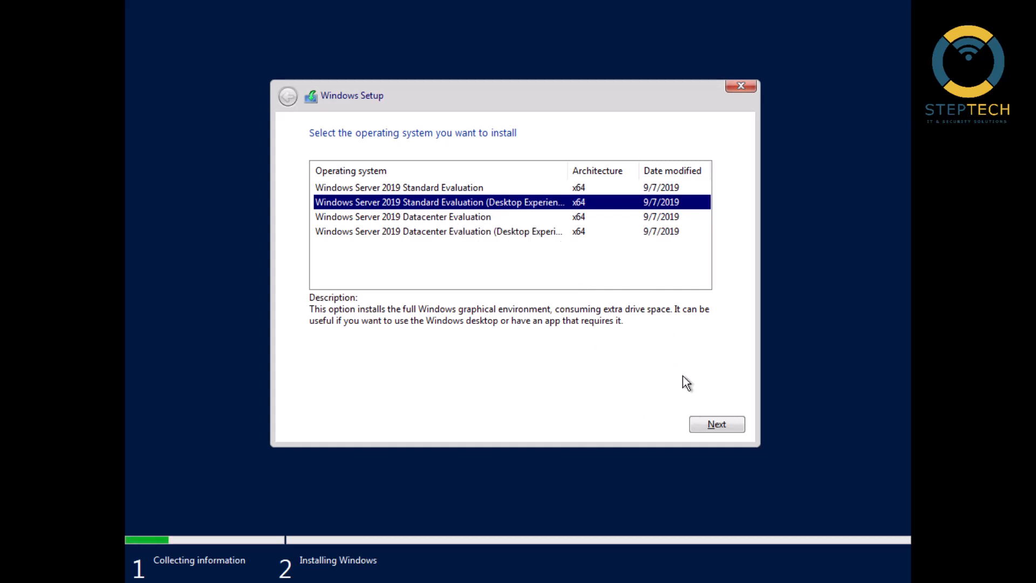
pyautogui.click(712, 419)
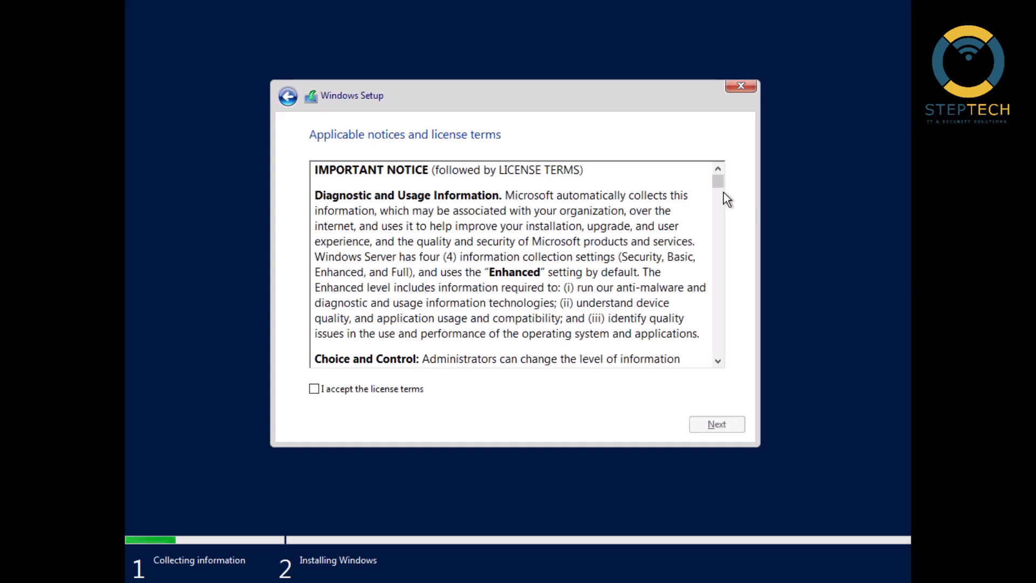
# Accept the license terms and choose the Custom installation type that installs Windows only
pyautogui.moveTo(722, 183); pyautogui.dragTo(711, 357)
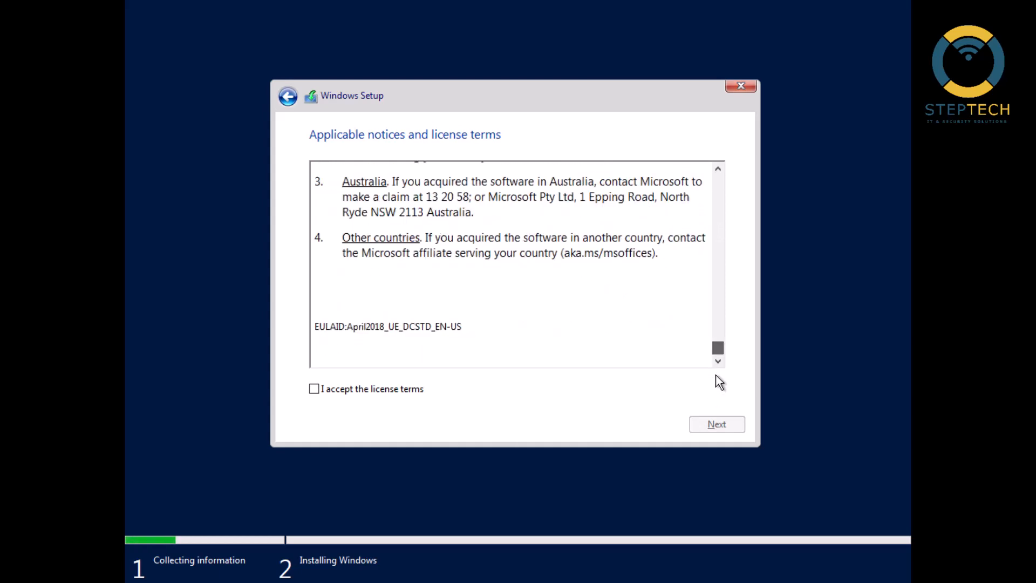
pyautogui.click(391, 391)
pyautogui.click(700, 426)
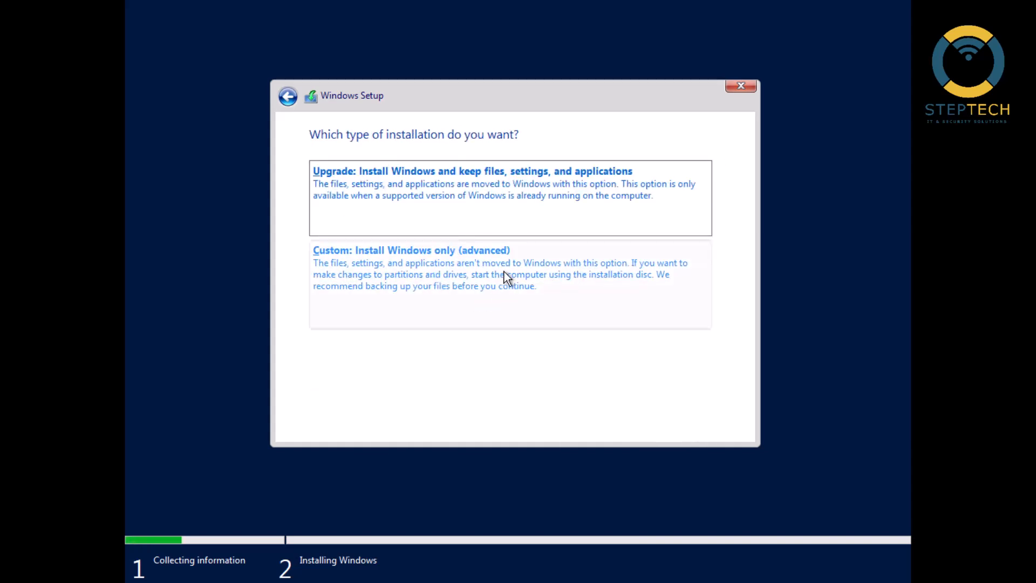
pyautogui.click(460, 256)
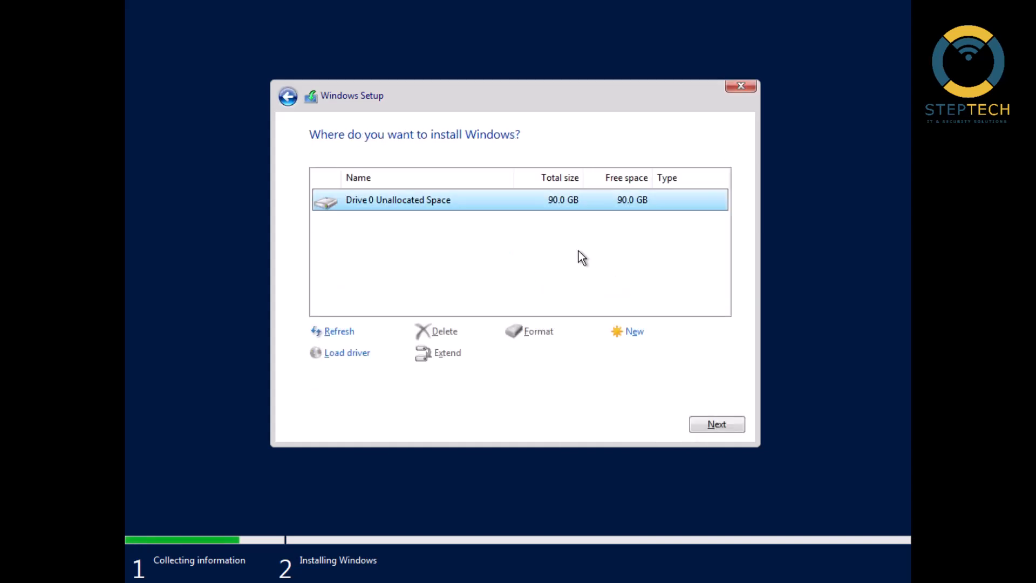
# Create a partition from all of Drive 0's unallocated space, allow the additional system partitions, and install Windows on the primary partition
pyautogui.click(631, 332)
pyautogui.click(643, 357)
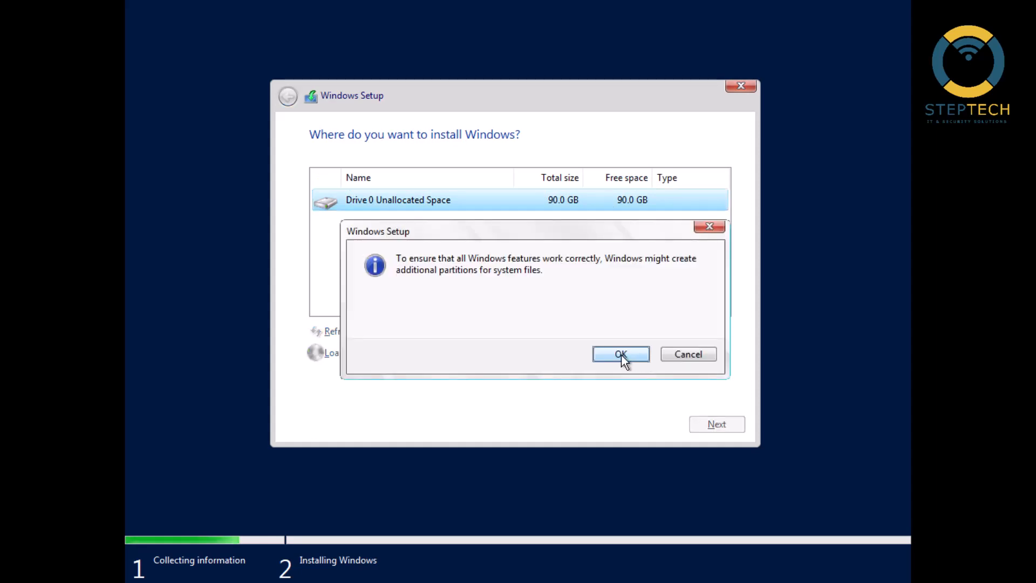
pyautogui.click(603, 355)
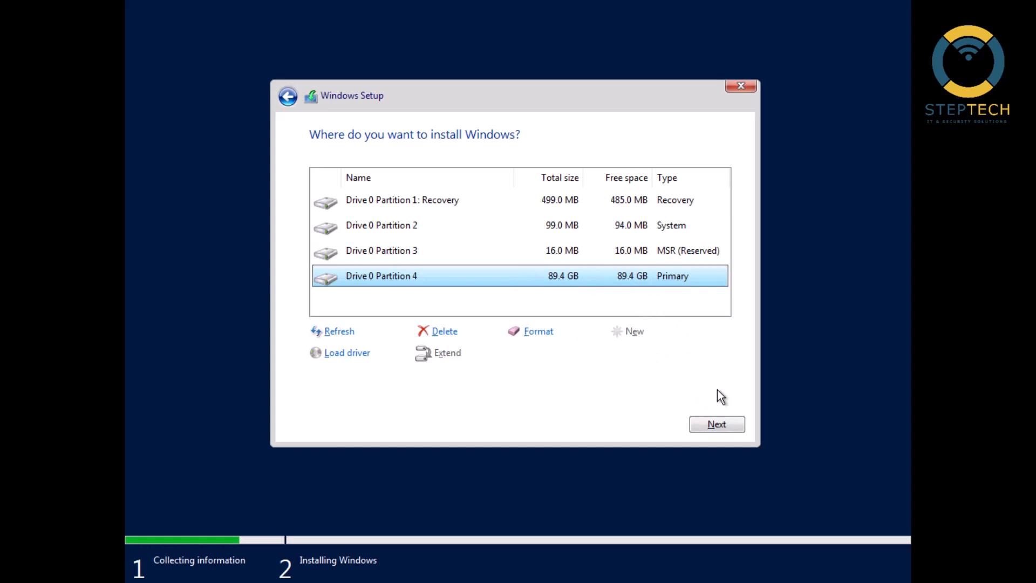
pyautogui.click(718, 425)
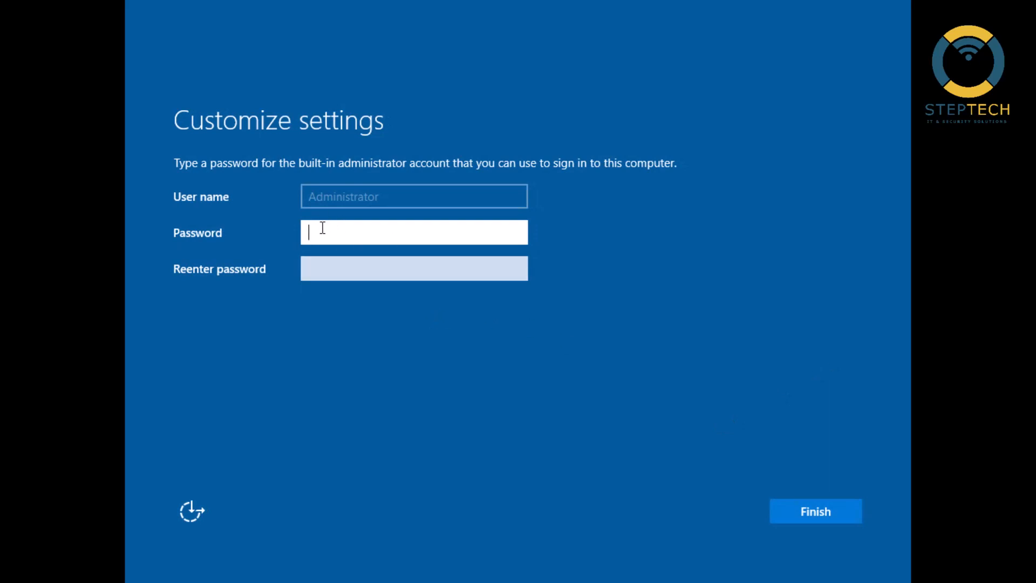
# Enter and re-enter a password for the built-in Administrator account, check it, and finish customizing the settings
pyautogui.write('•••••••••')
pyautogui.click(515, 233)
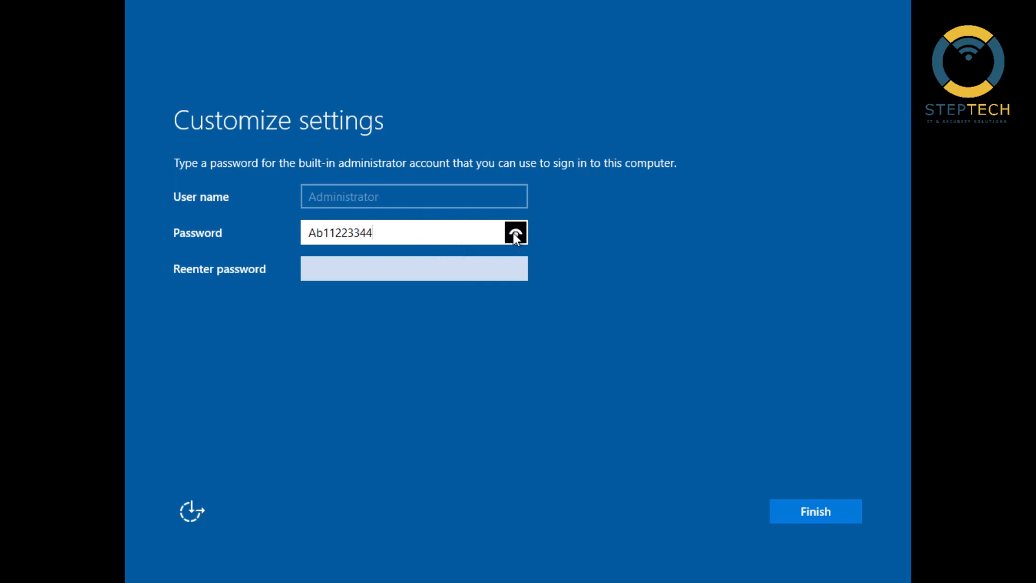
pyautogui.click(405, 272)
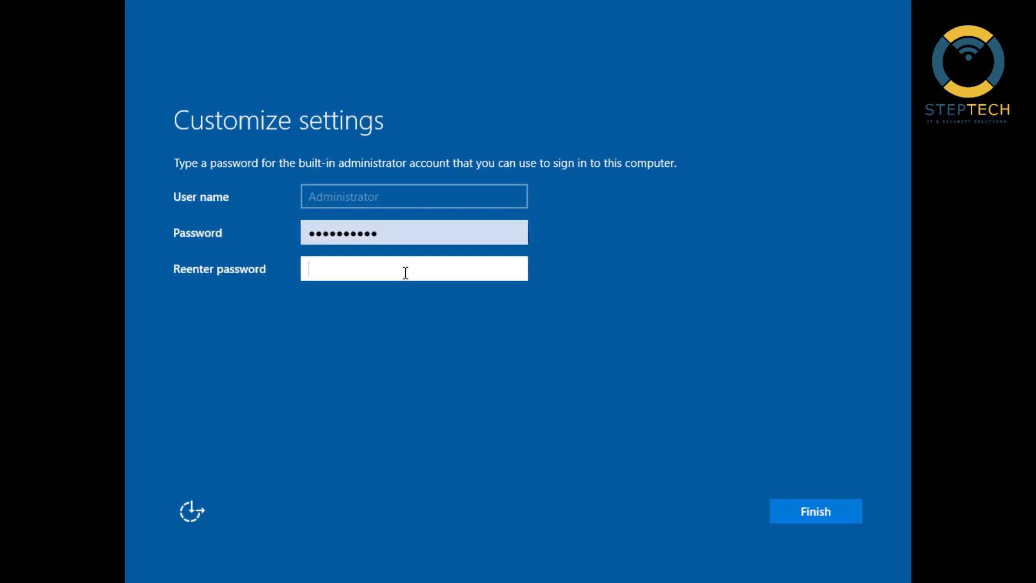
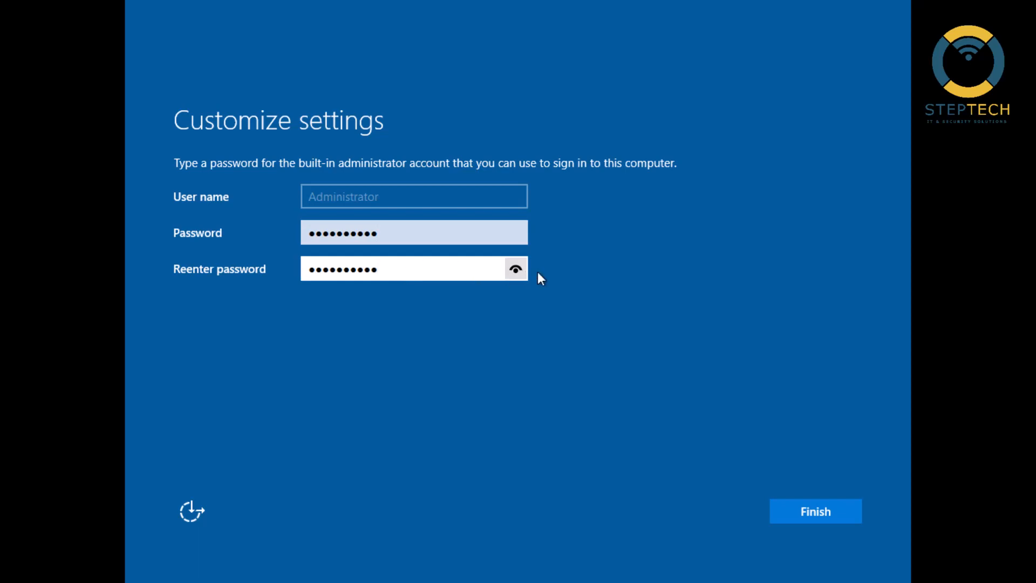
pyautogui.click(516, 271)
pyautogui.click(799, 510)
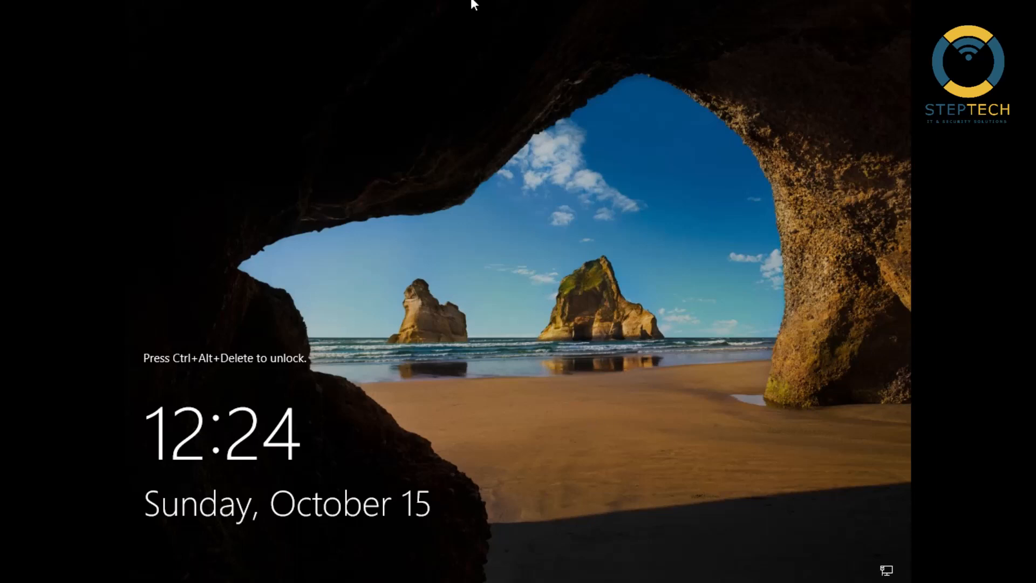
# Unlock the server and sign in as Administrator with the account password
pyautogui.hotkey('ctrl', 'alt', 'Delete')
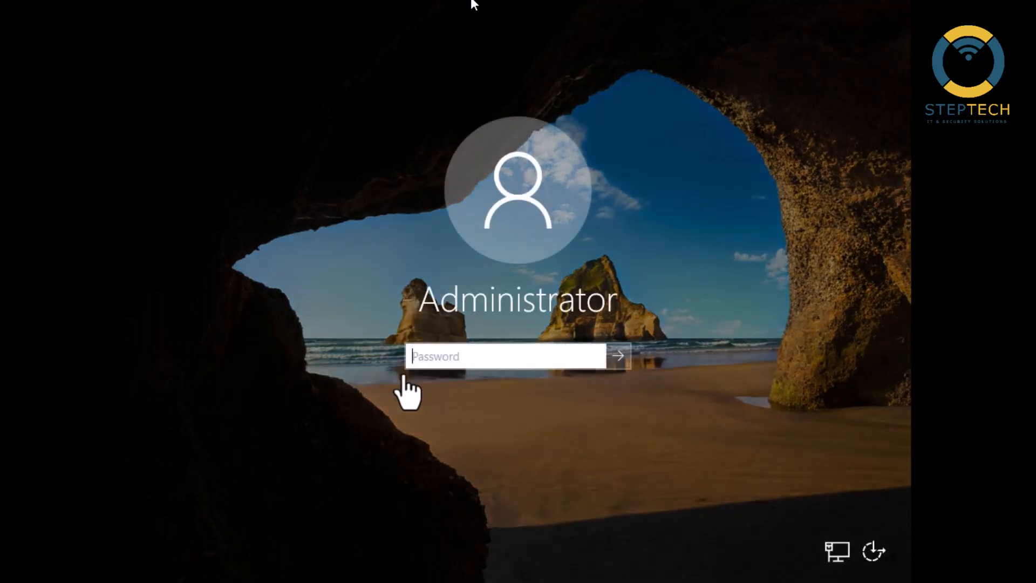
pyautogui.click(431, 358)
pyautogui.write('***')
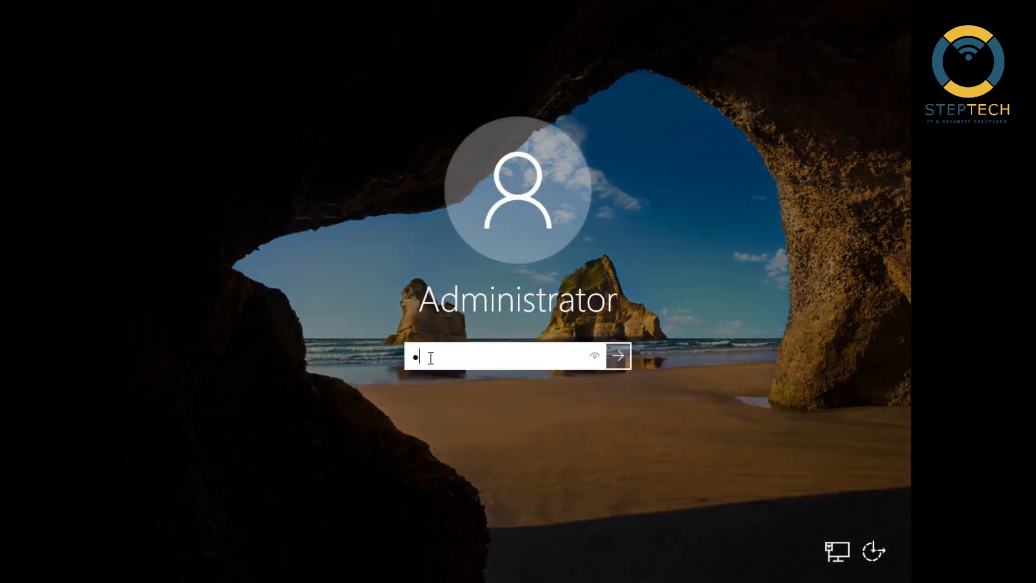
pyautogui.write('*******')
pyautogui.press('Return')
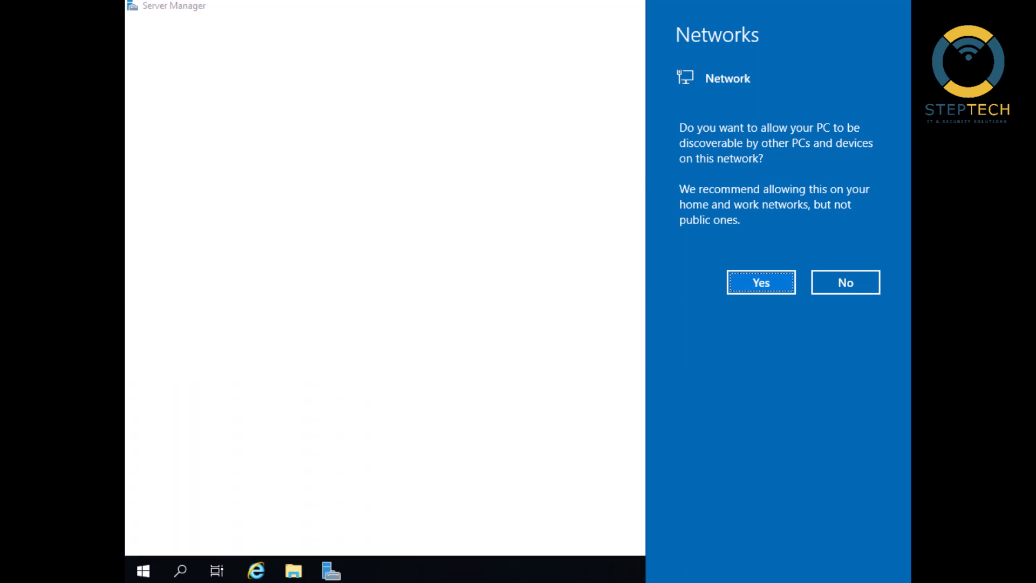
# Decline making the PC discoverable on the network and display the Local Server properties in Server Manager
pyautogui.click(823, 281)
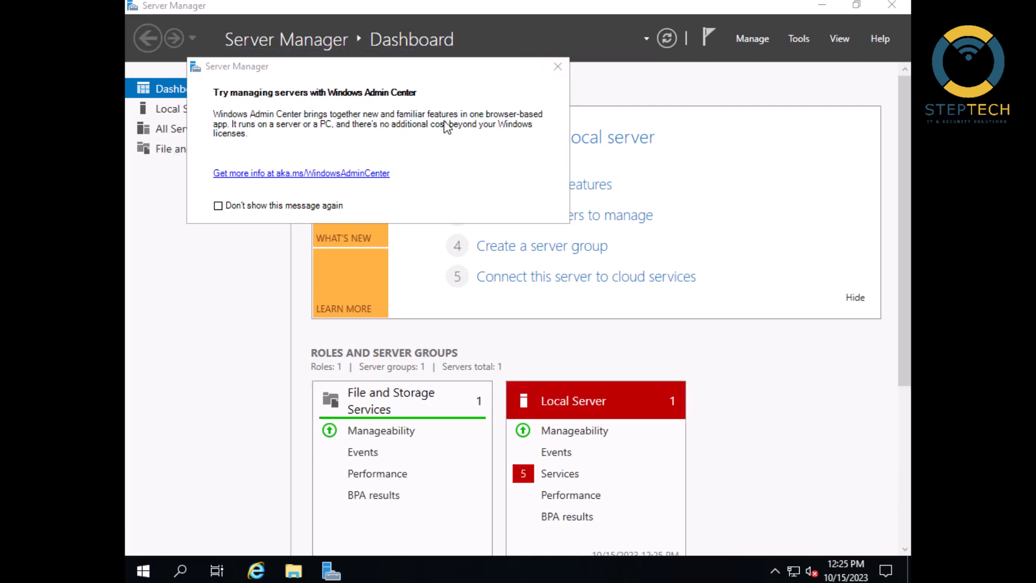
pyautogui.click(558, 67)
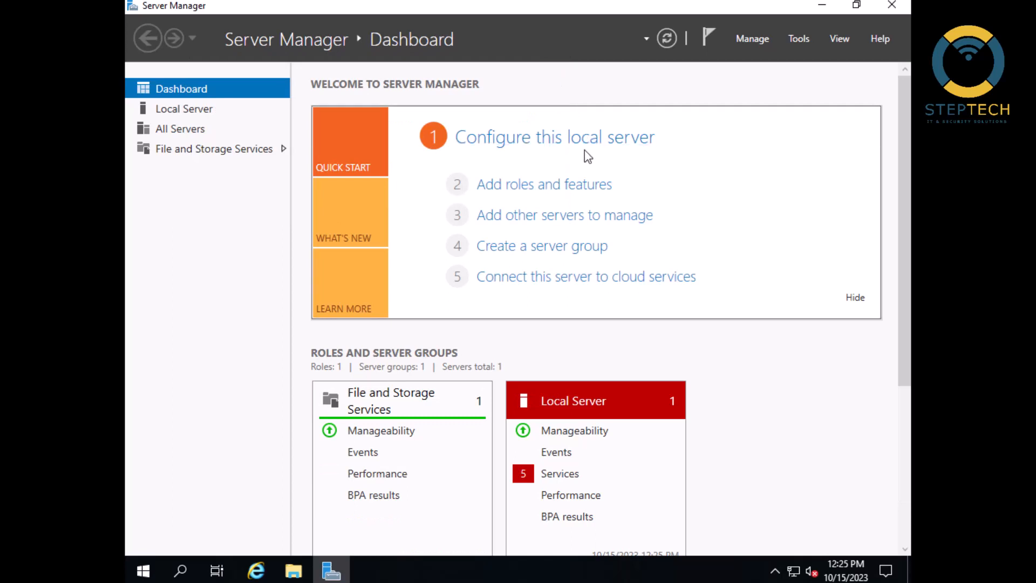
pyautogui.click(182, 113)
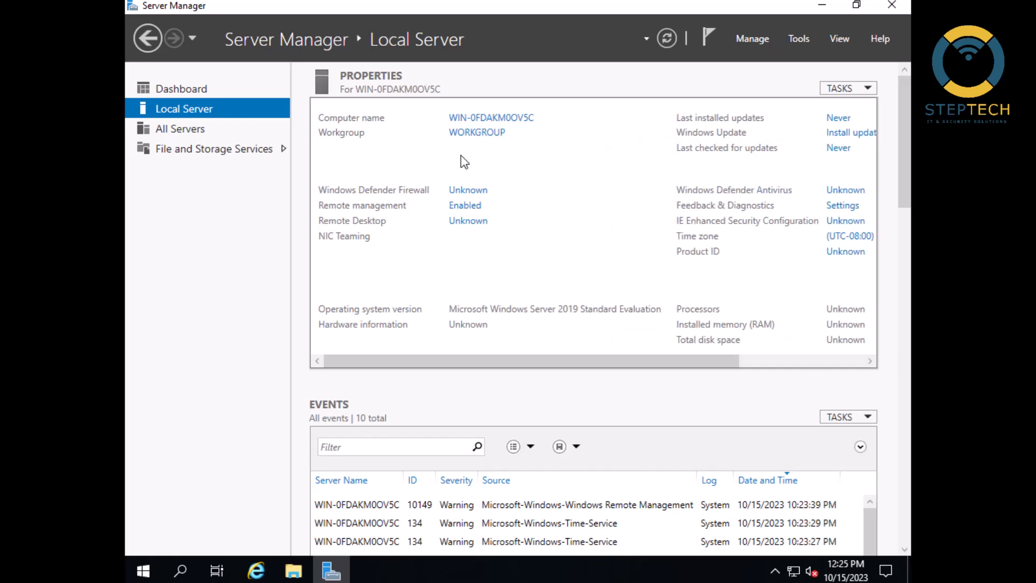
# Open the system's About settings in a maximized window and view the device and Windows specifications
pyautogui.rightClick(143, 576)
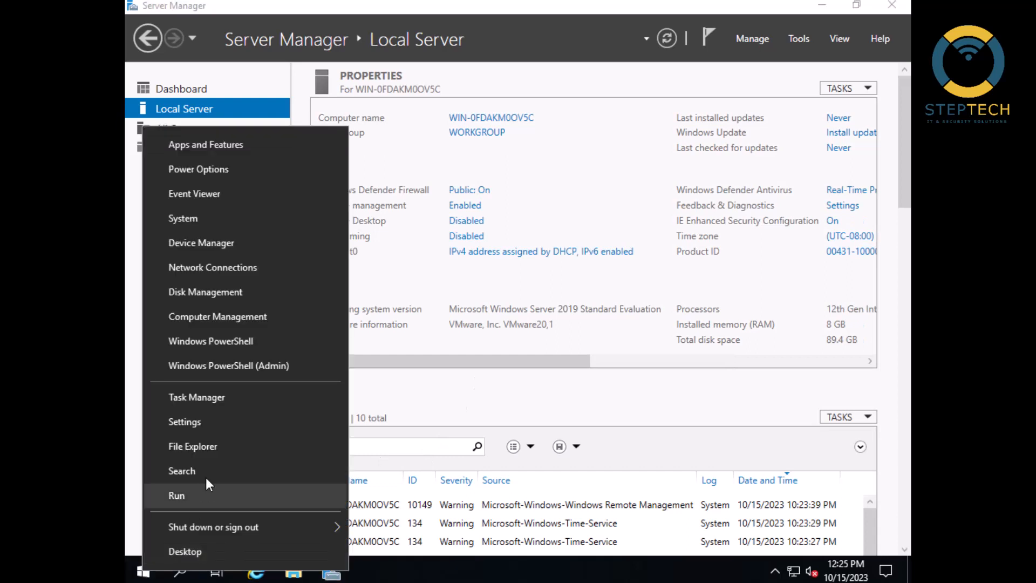
pyautogui.click(231, 219)
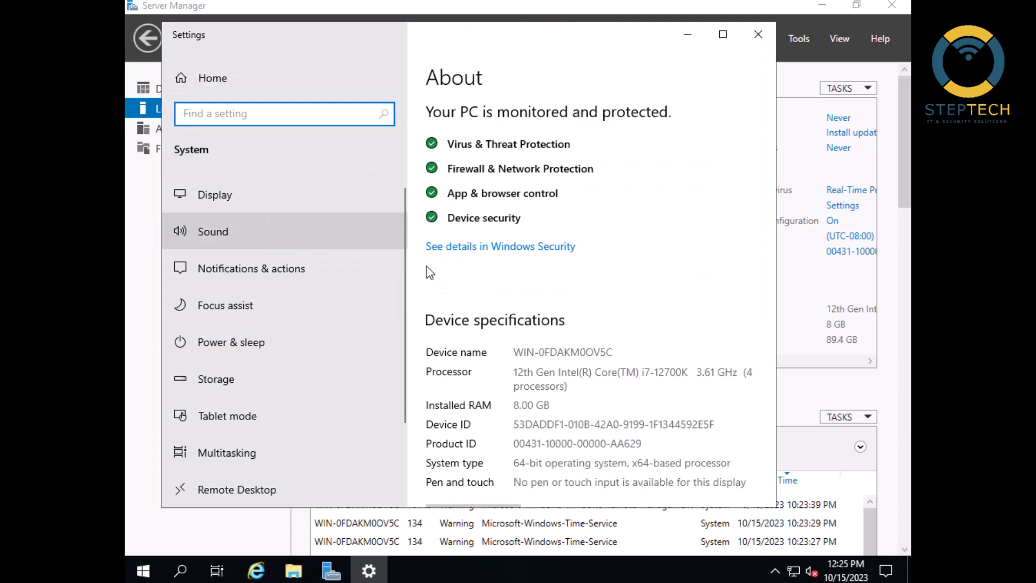
pyautogui.click(723, 36)
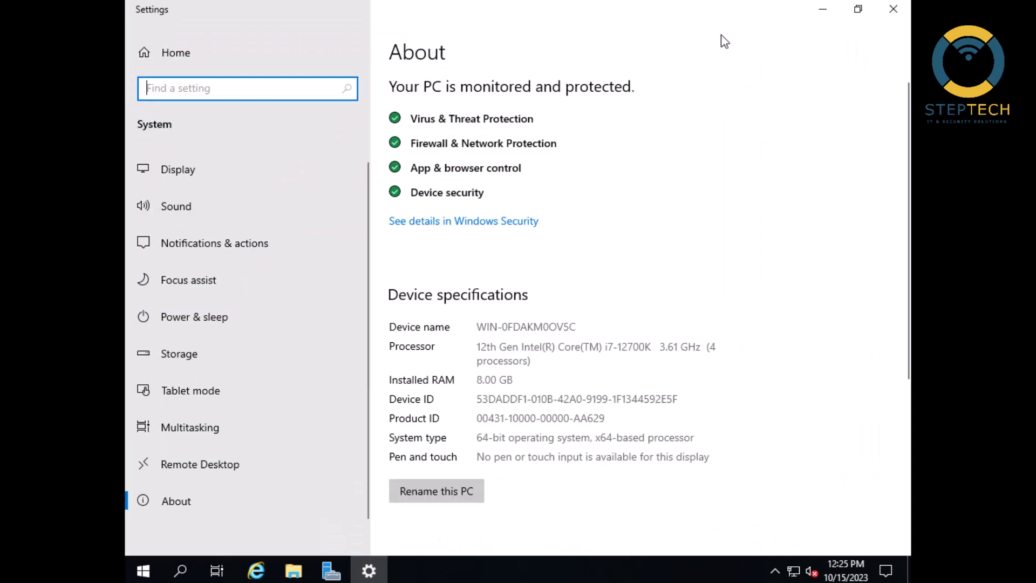
pyautogui.scroll(-5, 608, 337)
pyautogui.scroll(-2, 606, 343)
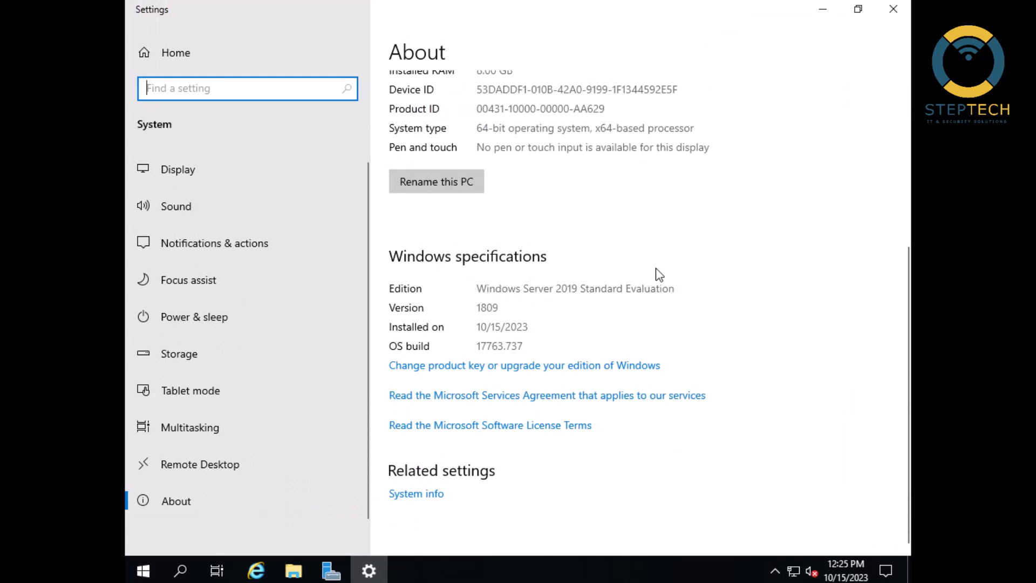
# Rename the PC to DC2019, postpone the restart, and close Settings
pyautogui.click(439, 178)
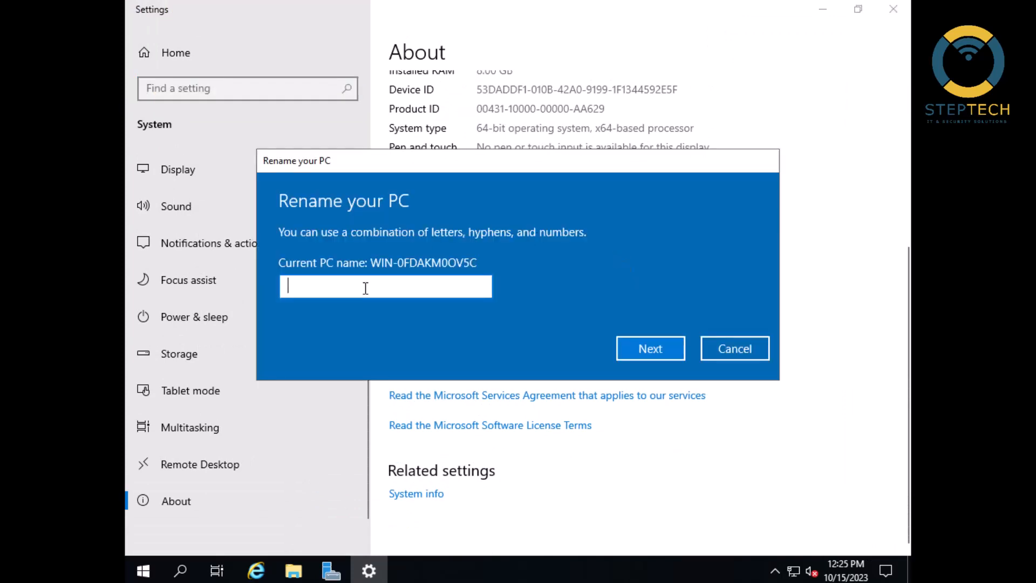
pyautogui.write('D')
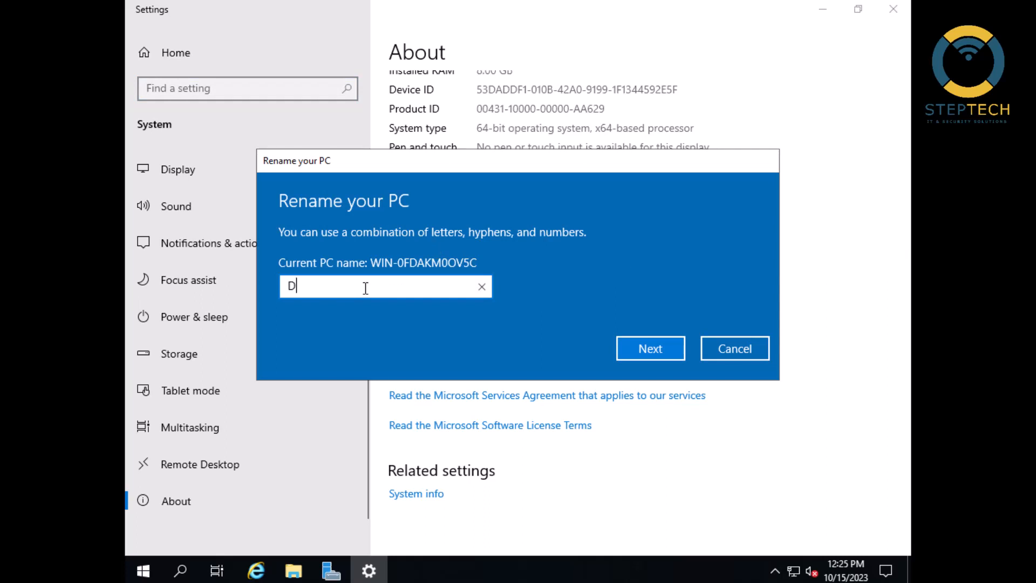
pyautogui.write('C2019')
pyautogui.click(659, 348)
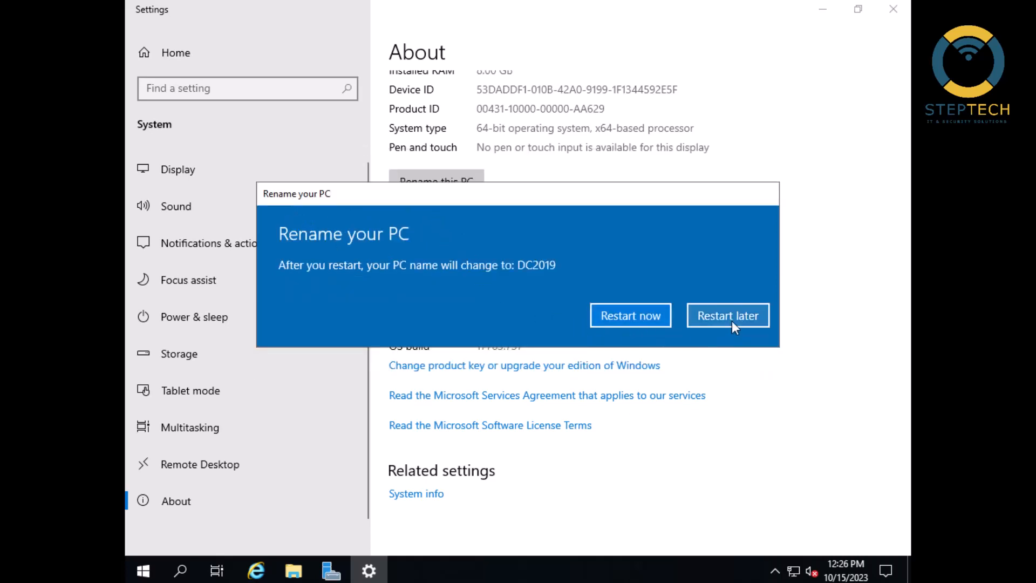
pyautogui.click(728, 316)
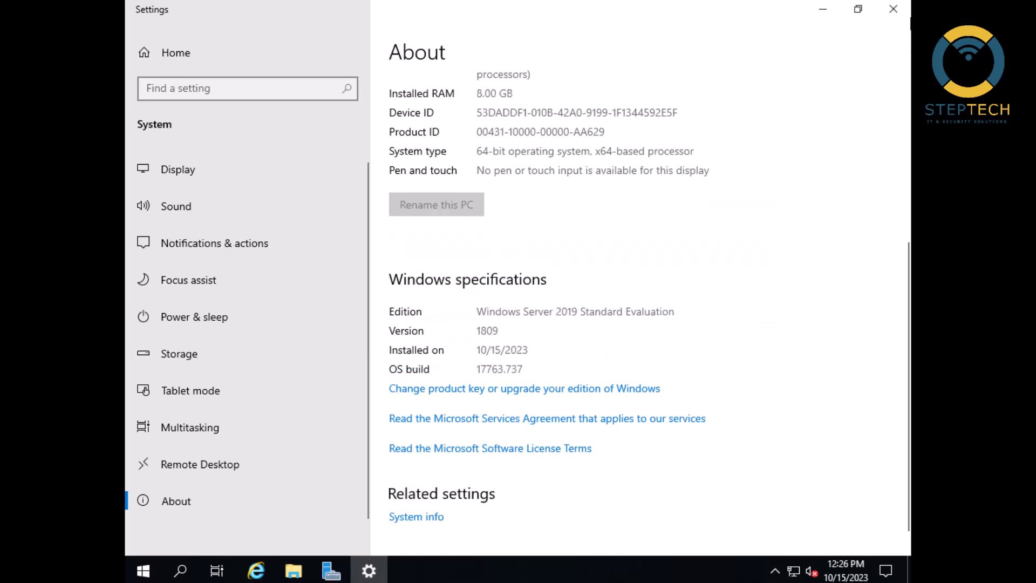
pyautogui.click(893, 8)
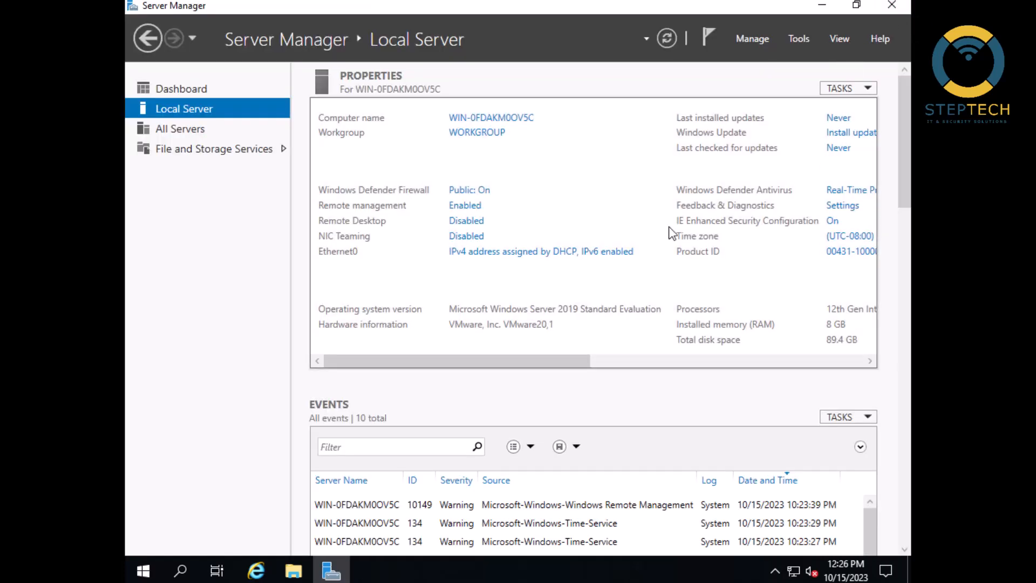
pyautogui.moveTo(490, 364); pyautogui.dragTo(453, 366)
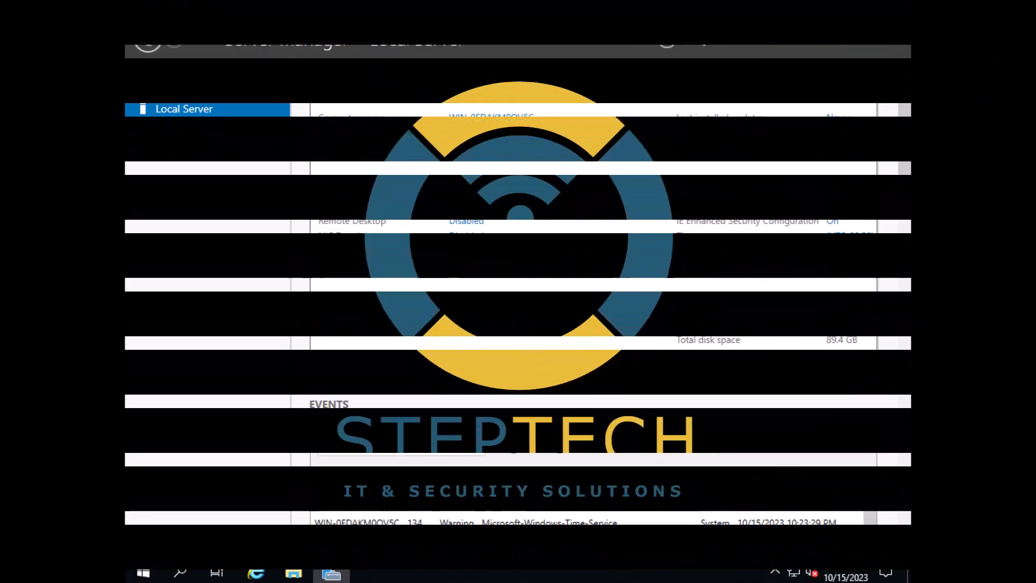